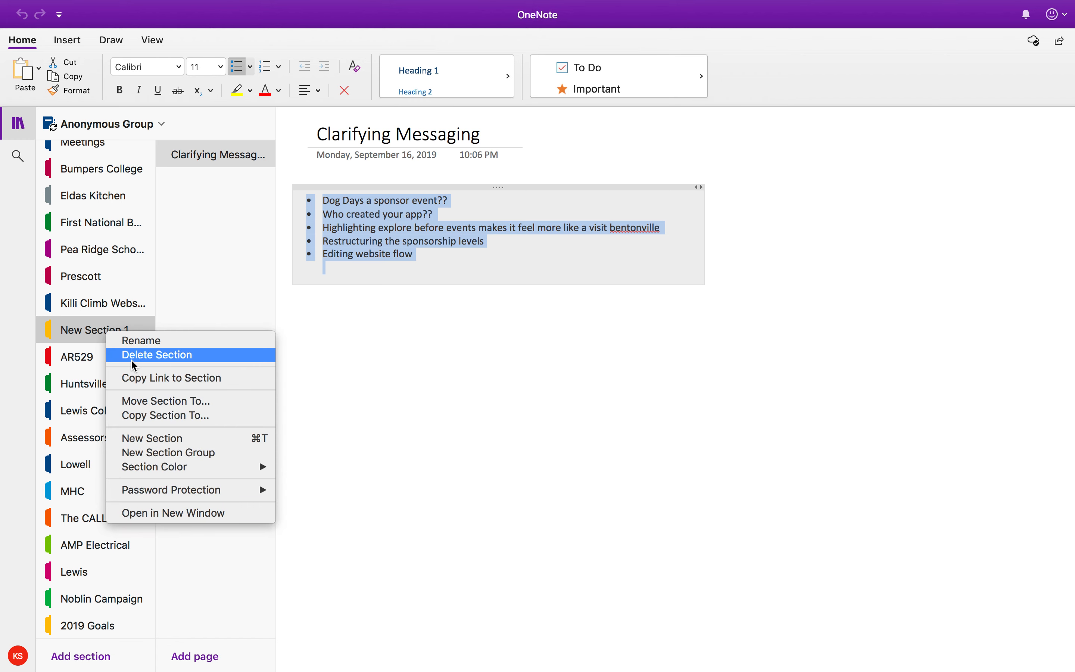
Rename the New Section 1 section as DBI.
{"action": "left_click", "coordinate": [131, 344]}
{"action": "type", "text": "DBI"}
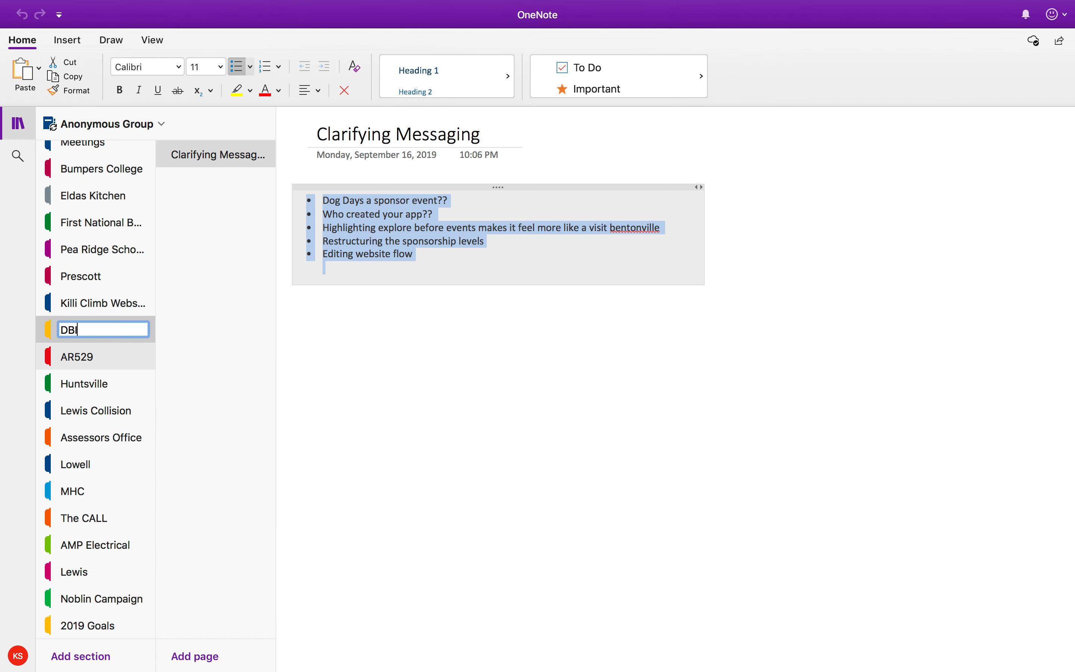
{"action": "key", "text": "Return"}
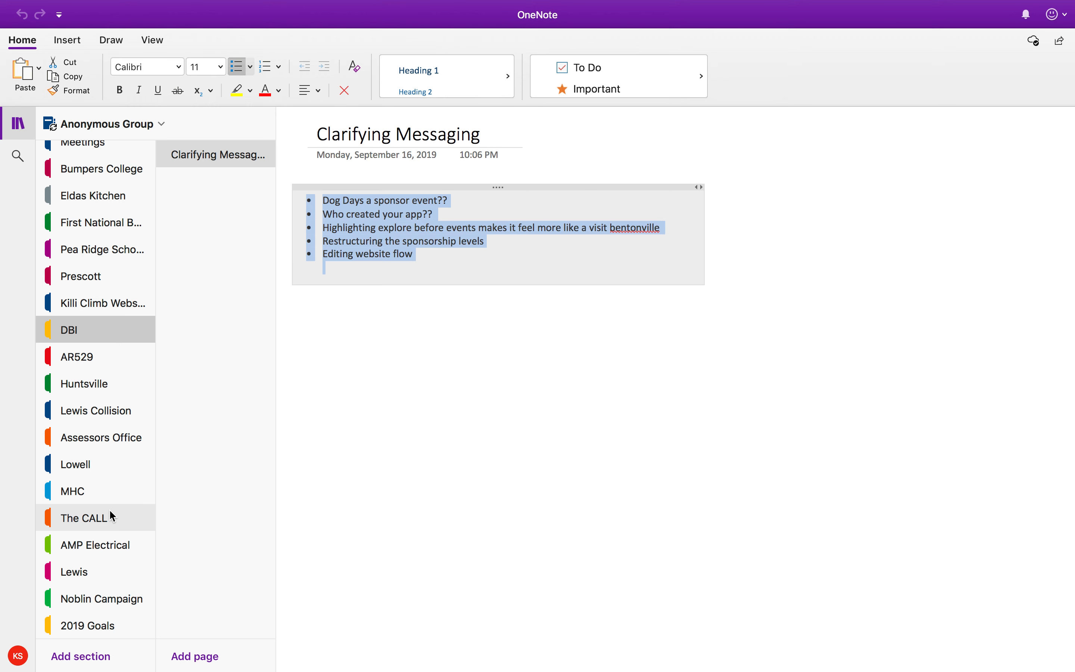
Look through the NWA Brand and Meetings sections, including the list of pages in Meetings.
{"action": "scroll", "coordinate": [110, 510], "scroll_direction": "up", "scroll_amount": 3}
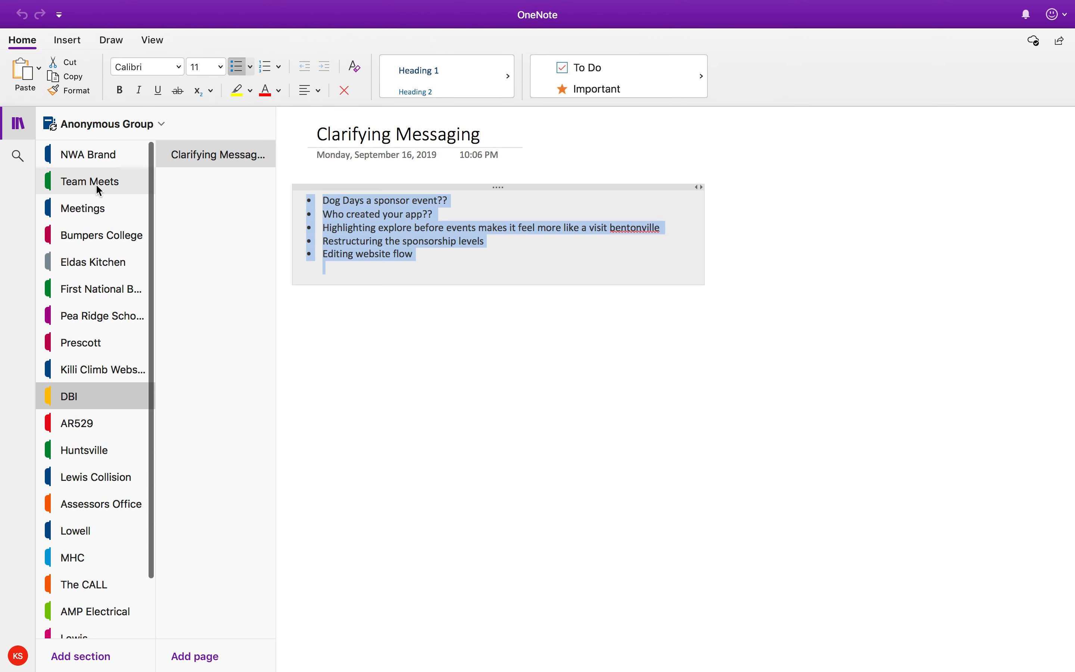
{"action": "left_click", "coordinate": [103, 157]}
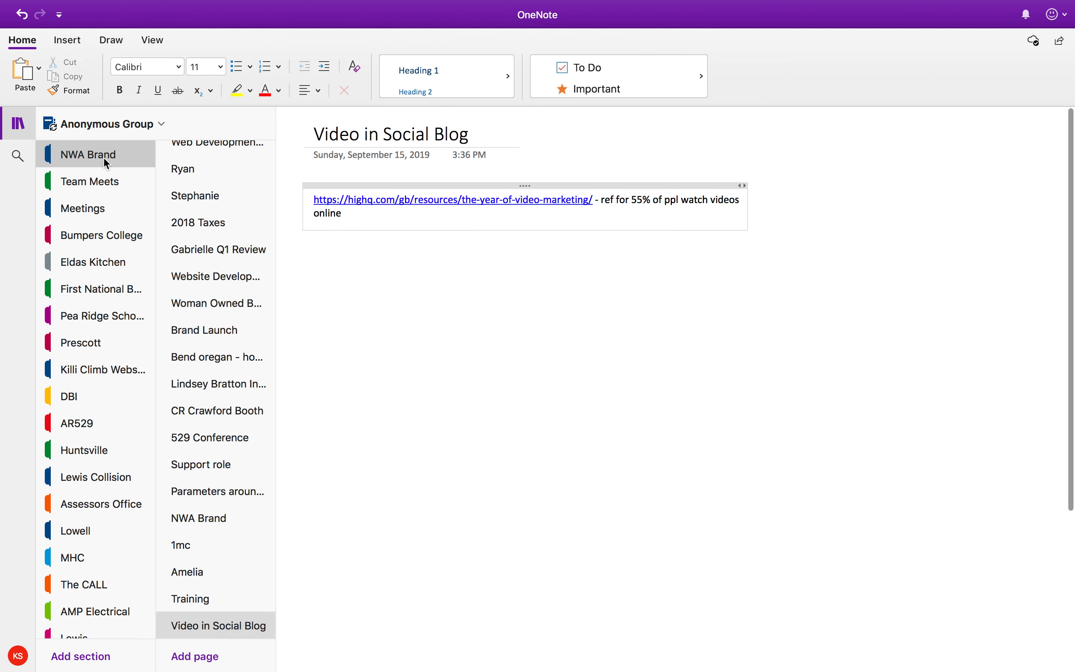
{"action": "left_click", "coordinate": [101, 210]}
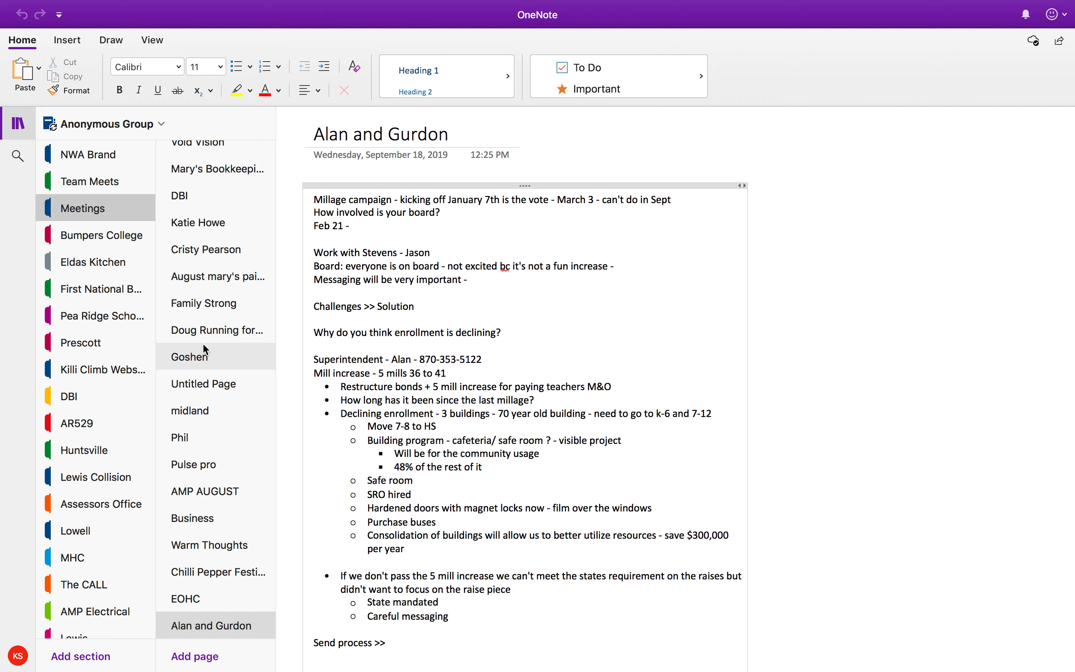
{"action": "scroll", "coordinate": [217, 520], "scroll_direction": "down", "scroll_amount": 1}
{"action": "scroll", "coordinate": [217, 520], "scroll_direction": "up", "scroll_amount": 5}
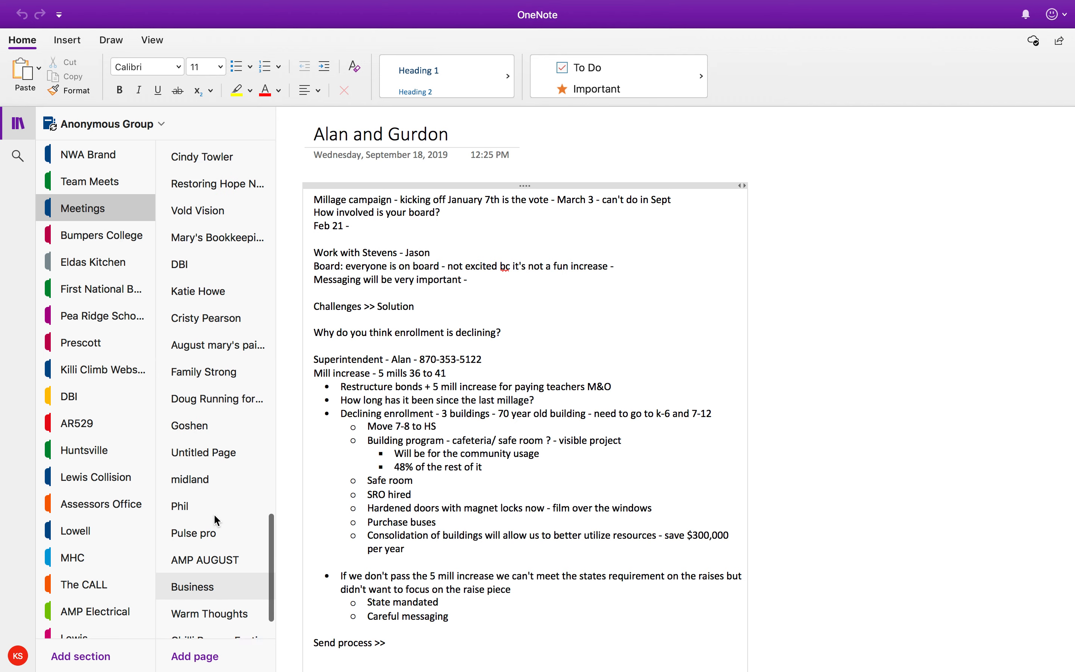
Open the Bumpers College section and examine the Sept bumpers college page's title, National FFA Convention notes and donor event item.
{"action": "left_click", "coordinate": [89, 241]}
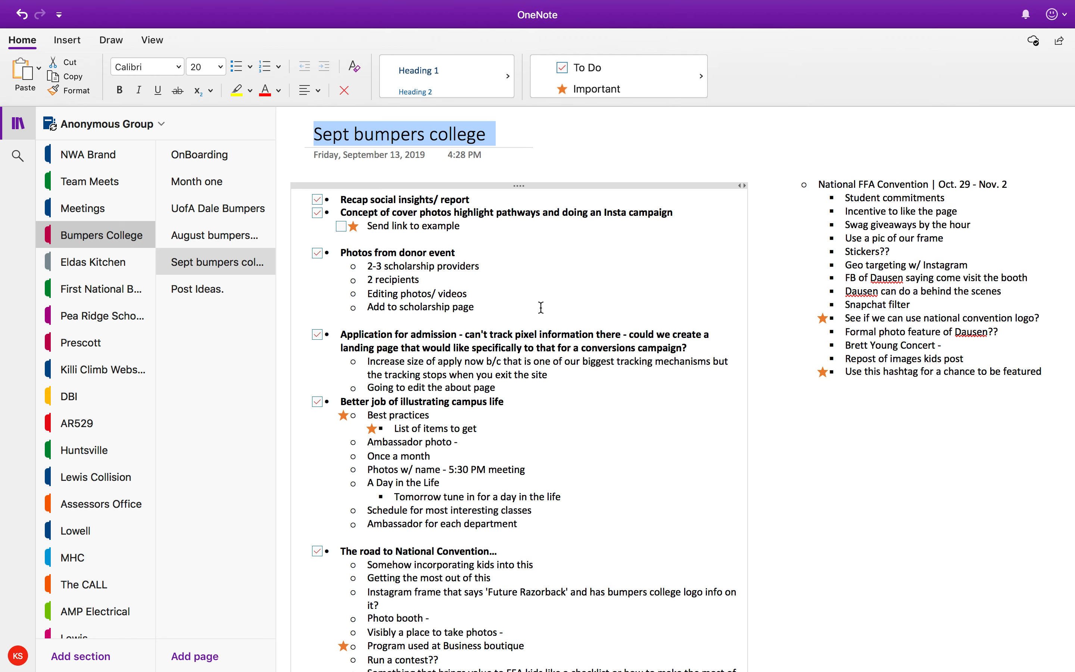
{"action": "scroll", "coordinate": [540, 307], "scroll_direction": "down", "scroll_amount": 1}
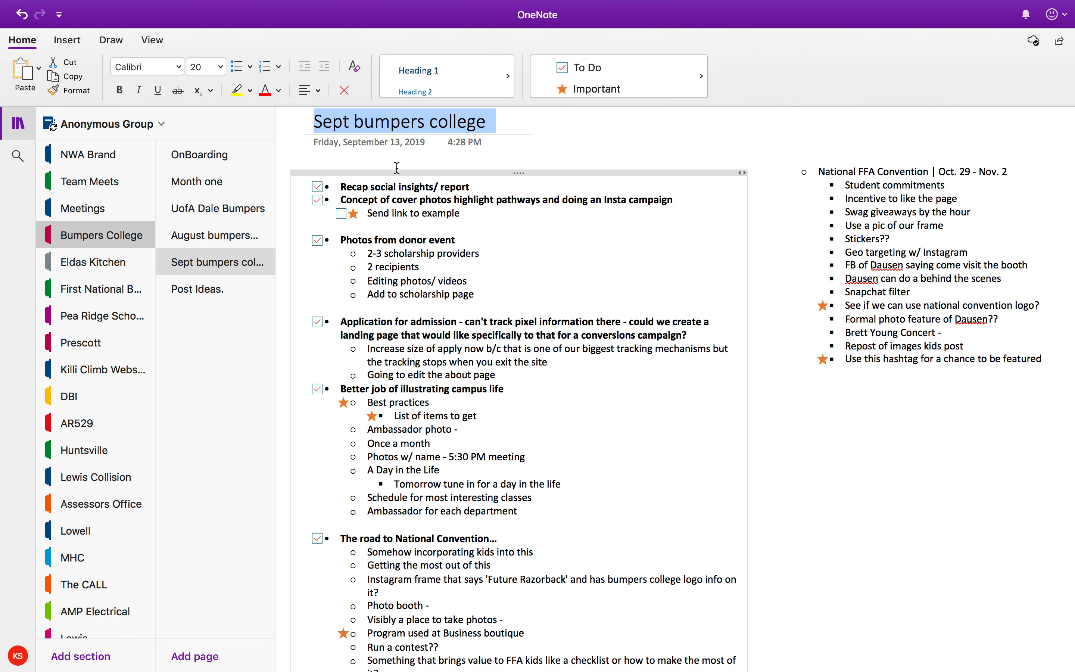
{"action": "left_click_drag", "start_coordinate": [846, 212], "coordinate": [1042, 359]}
{"action": "triple_click", "coordinate": [330, 134]}
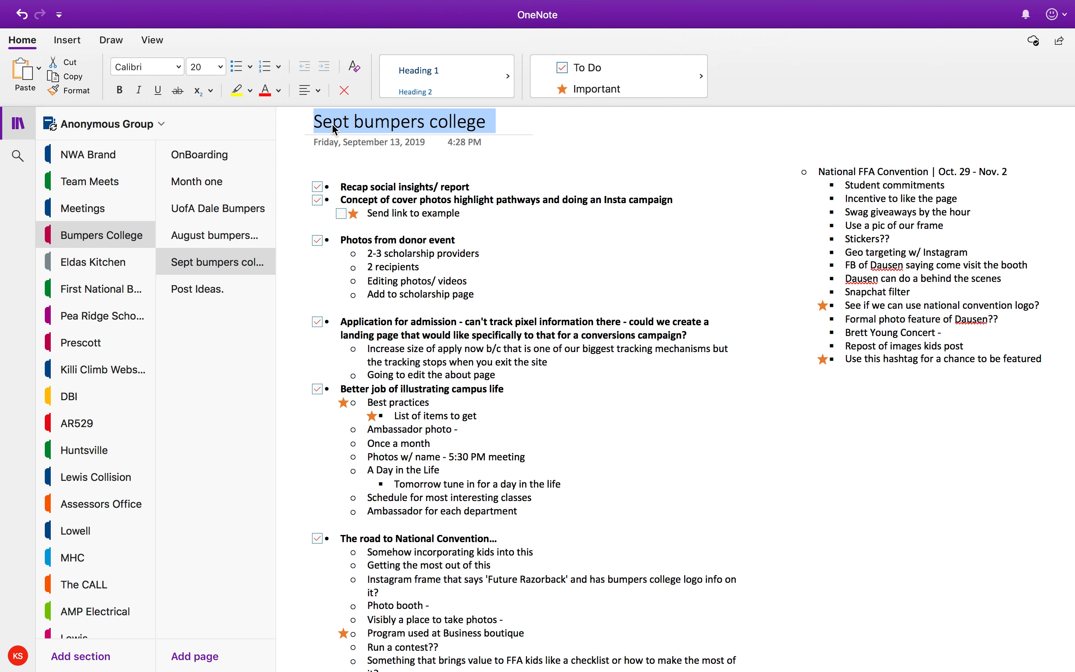
{"action": "left_click", "coordinate": [354, 122]}
{"action": "left_click", "coordinate": [302, 125], "text": "shift"}
{"action": "left_click_drag", "start_coordinate": [302, 125], "coordinate": [446, 240]}
{"action": "left_click", "coordinate": [445, 241]}
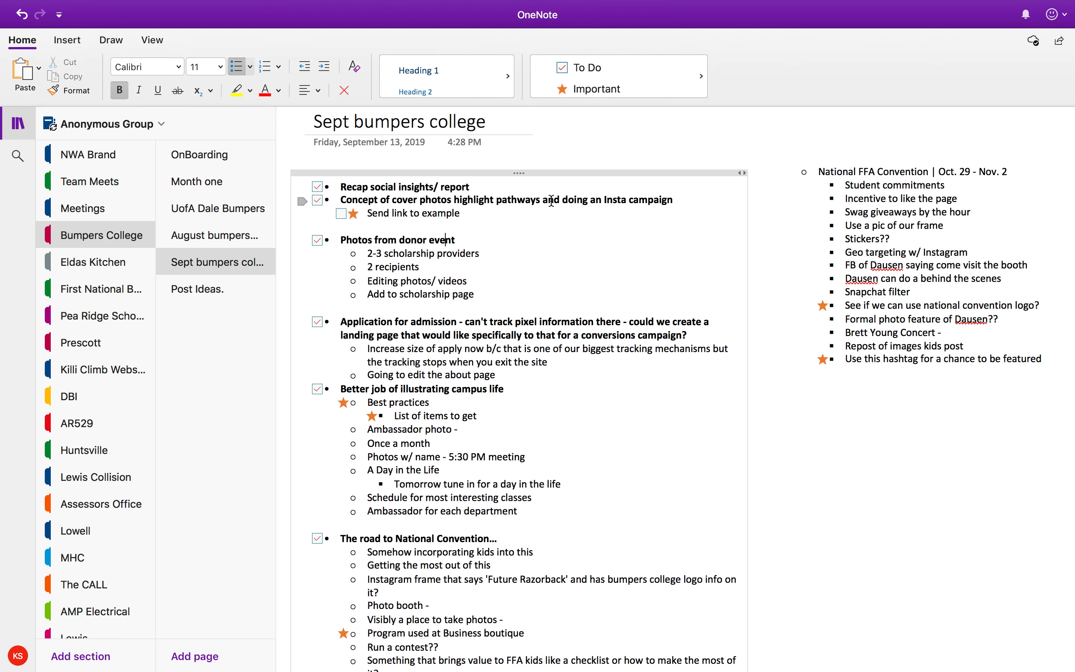
Examine the bold agenda items with checkboxes on the Sept bumpers college page, beginning with Recap social insights/ report.
{"action": "double_click", "coordinate": [351, 187]}
{"action": "left_click_drag", "start_coordinate": [381, 204], "coordinate": [480, 191]}
{"action": "scroll", "coordinate": [480, 190], "scroll_direction": "up", "scroll_amount": 1}
{"action": "left_click", "coordinate": [328, 199]}
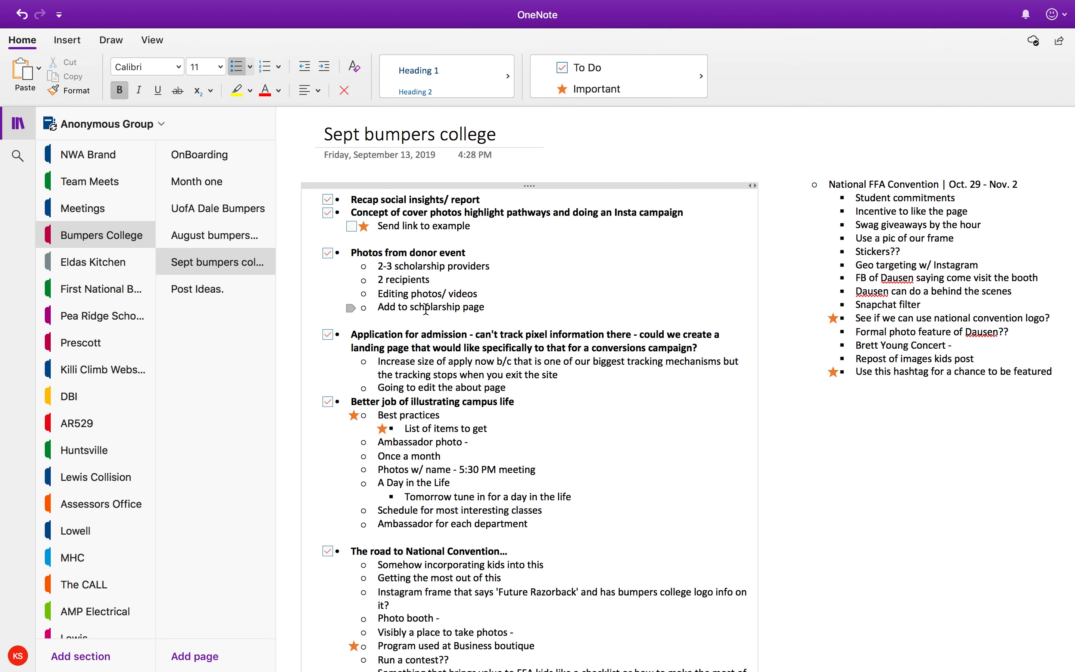
{"action": "scroll", "coordinate": [426, 296], "scroll_direction": "down", "scroll_amount": 3}
{"action": "scroll", "coordinate": [427, 297], "scroll_direction": "down", "scroll_amount": 10}
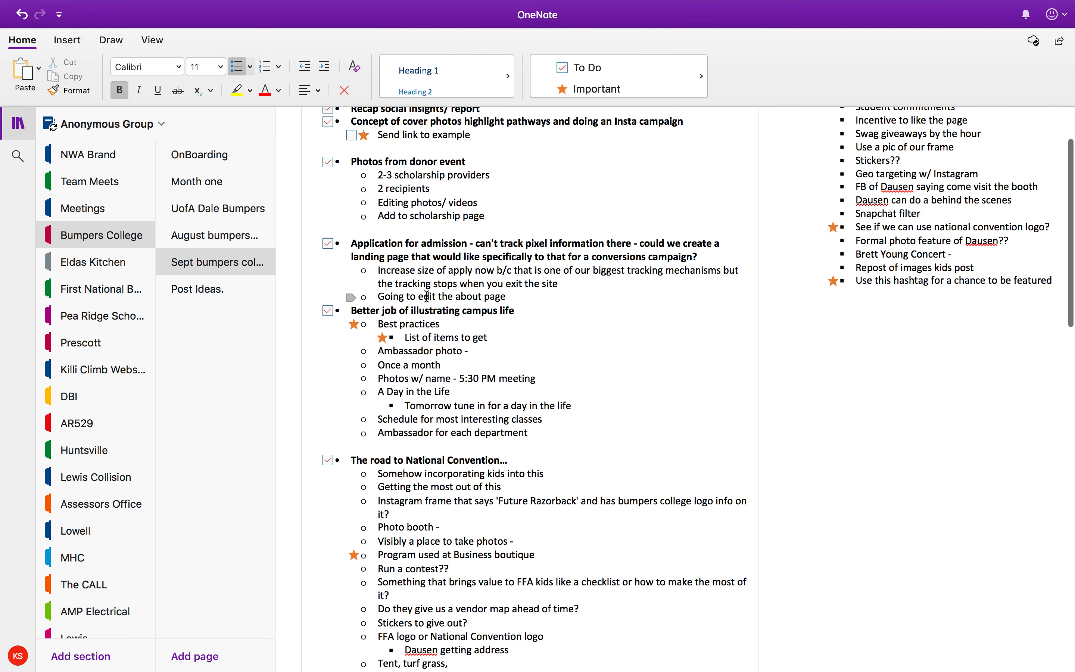
{"action": "scroll", "coordinate": [427, 298], "scroll_direction": "up", "scroll_amount": 12}
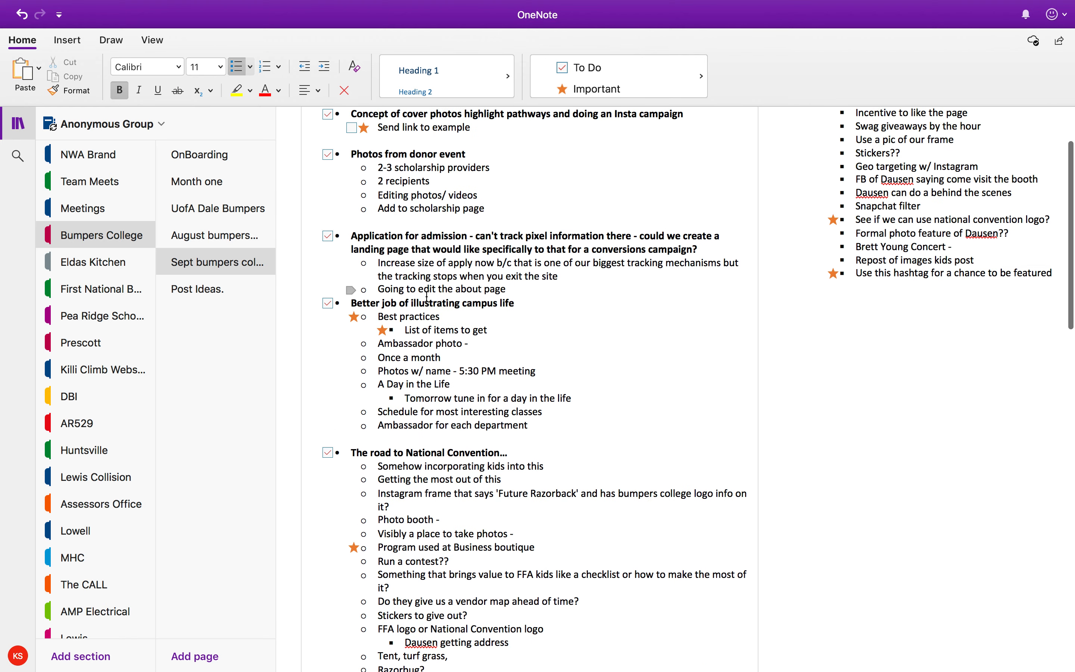
Select in turn the social insights recap, the highlighted RSVP by Oct 11 line and the starred Program used at Business boutique item.
{"action": "triple_click", "coordinate": [374, 200]}
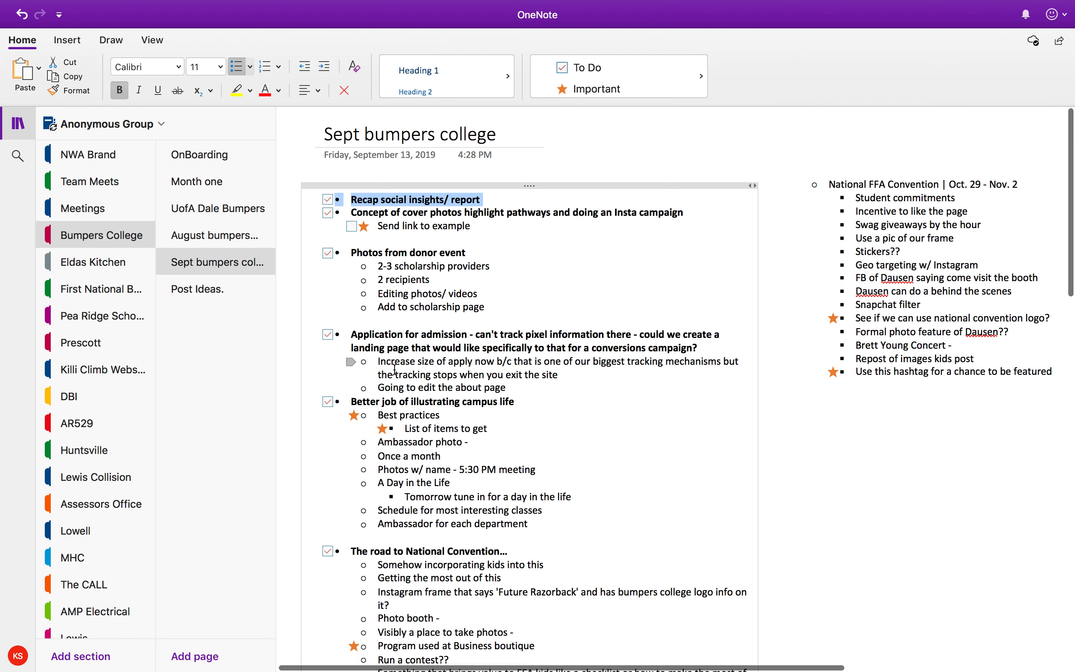
{"action": "scroll", "coordinate": [394, 373], "scroll_direction": "down", "scroll_amount": 1}
{"action": "scroll", "coordinate": [395, 400], "scroll_direction": "down", "scroll_amount": 8}
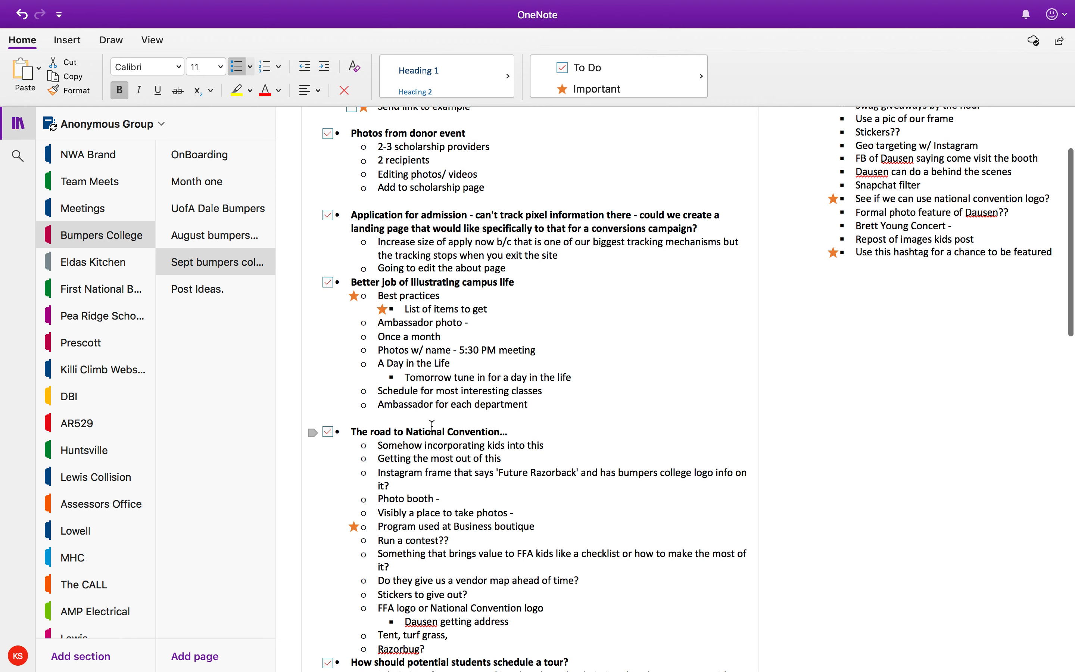
{"action": "scroll", "coordinate": [416, 449], "scroll_direction": "down", "scroll_amount": 12}
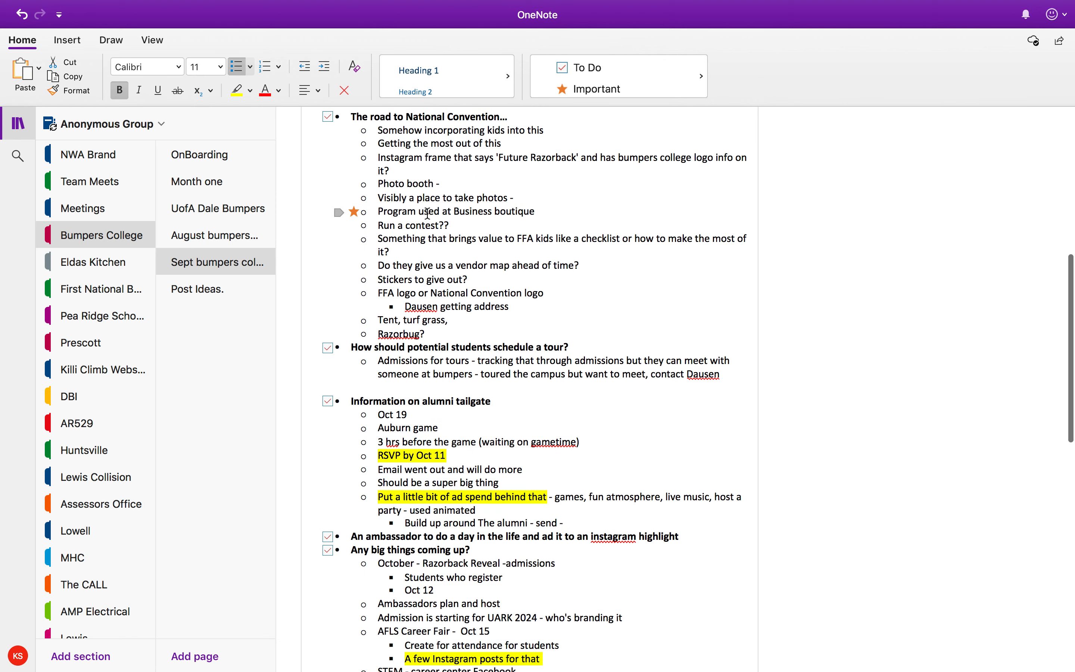
{"action": "triple_click", "coordinate": [423, 461]}
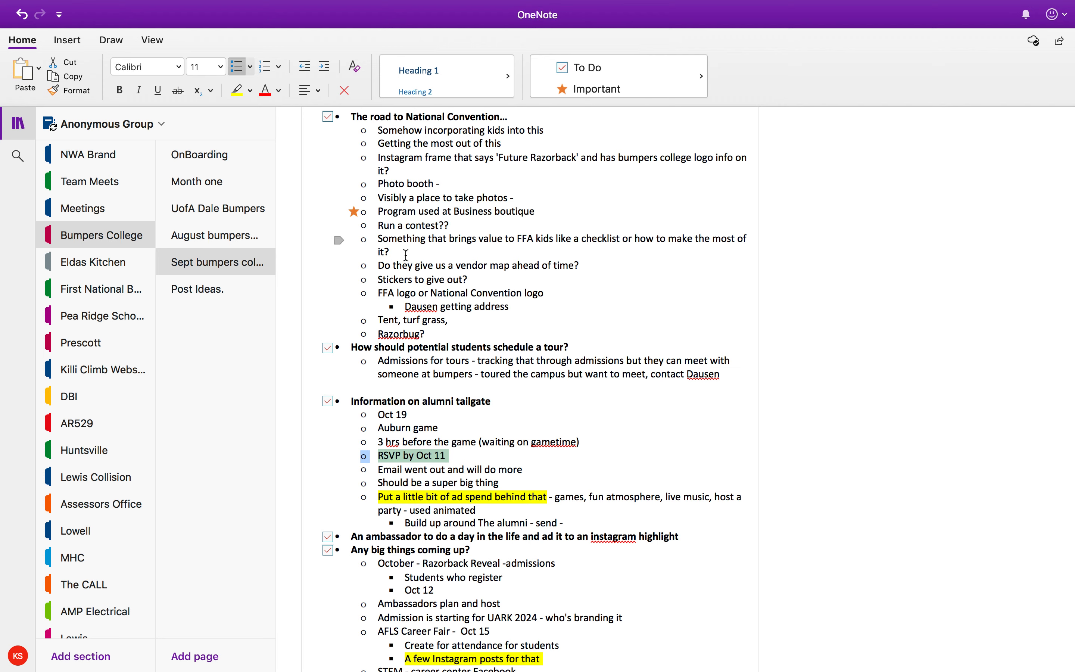
{"action": "triple_click", "coordinate": [446, 214]}
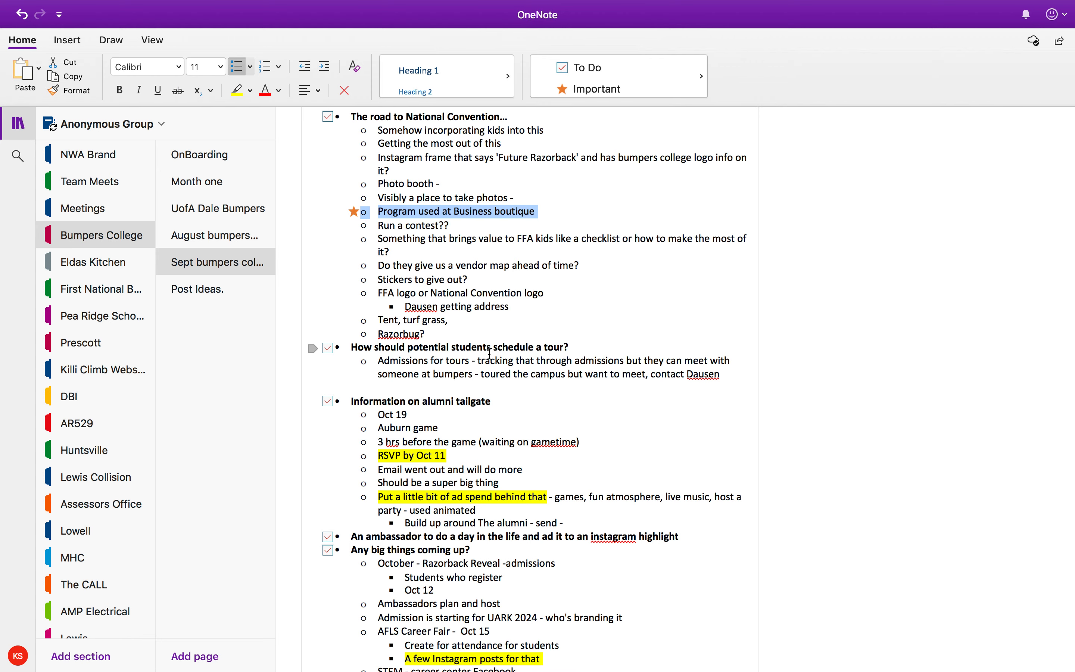
Examine the starred follow-up tasks from Glossary of terminology to Best practices, and the Need list above them.
{"action": "scroll", "coordinate": [489, 355], "scroll_direction": "down", "scroll_amount": 10}
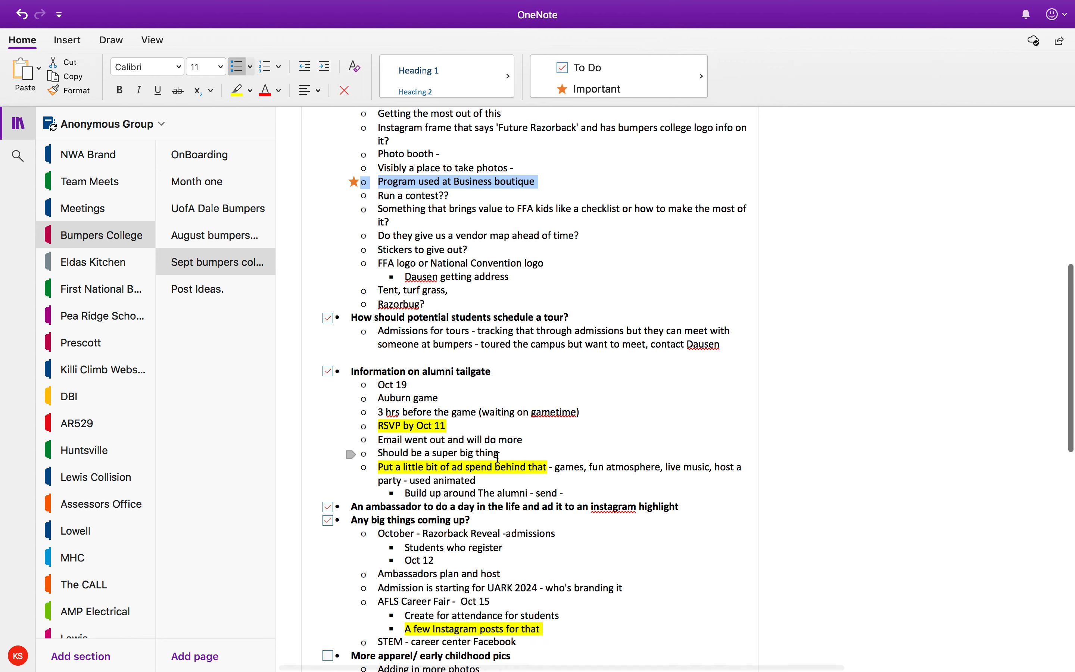
{"action": "left_click_drag", "start_coordinate": [322, 451], "coordinate": [493, 536]}
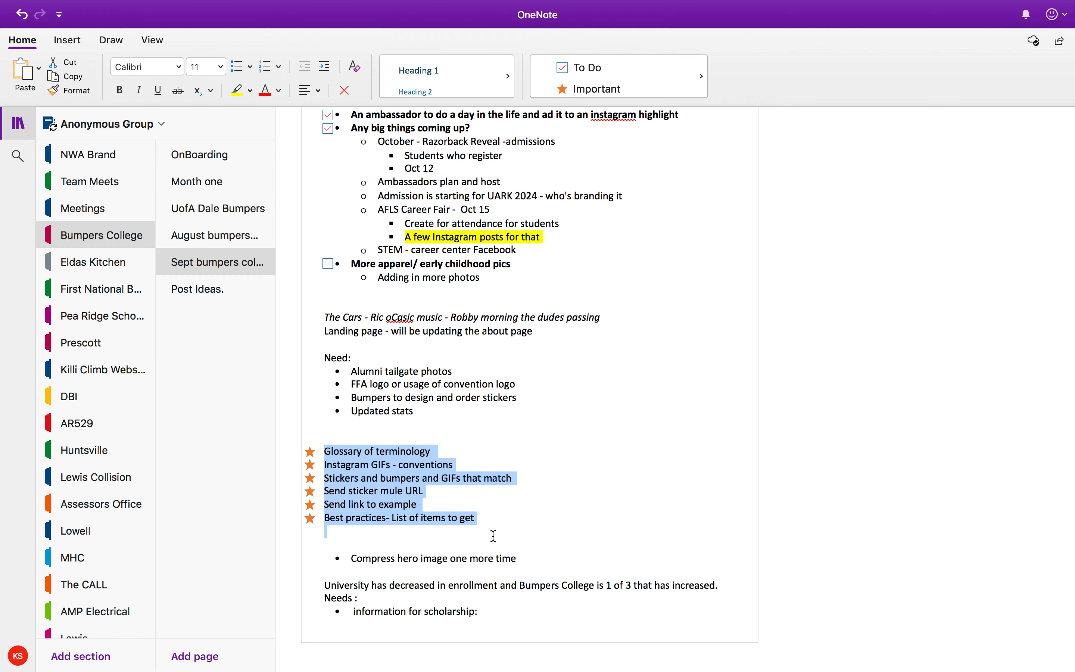
{"action": "scroll", "coordinate": [492, 537], "scroll_direction": "up", "scroll_amount": 12}
{"action": "scroll", "coordinate": [445, 524], "scroll_direction": "down", "scroll_amount": 11}
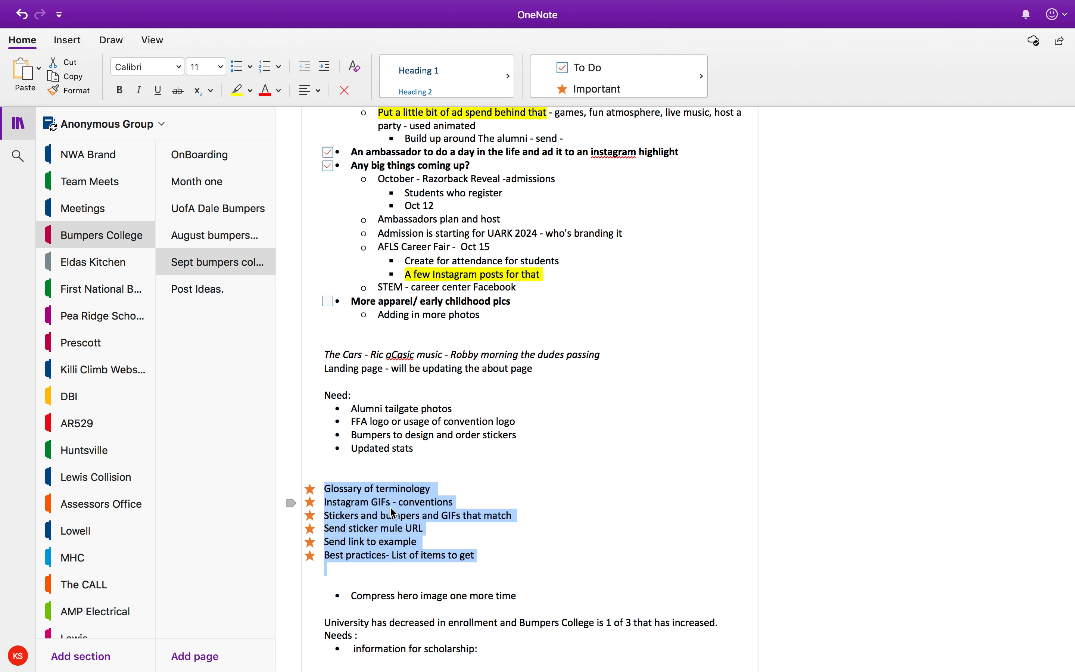
{"action": "left_click_drag", "start_coordinate": [350, 408], "coordinate": [440, 472]}
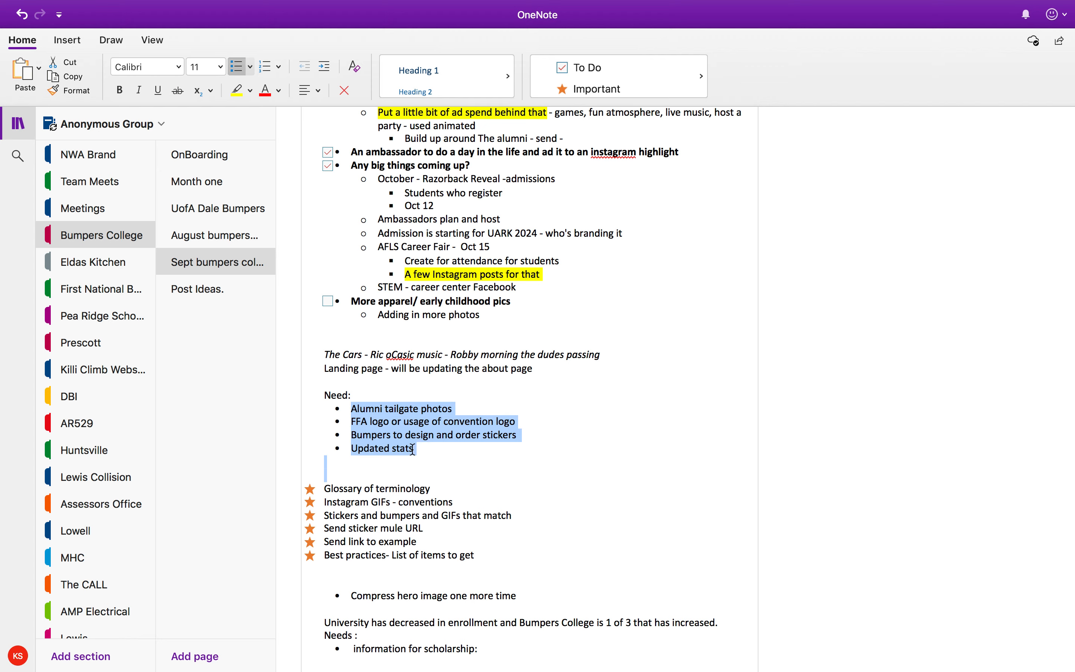
{"action": "left_click", "coordinate": [292, 396]}
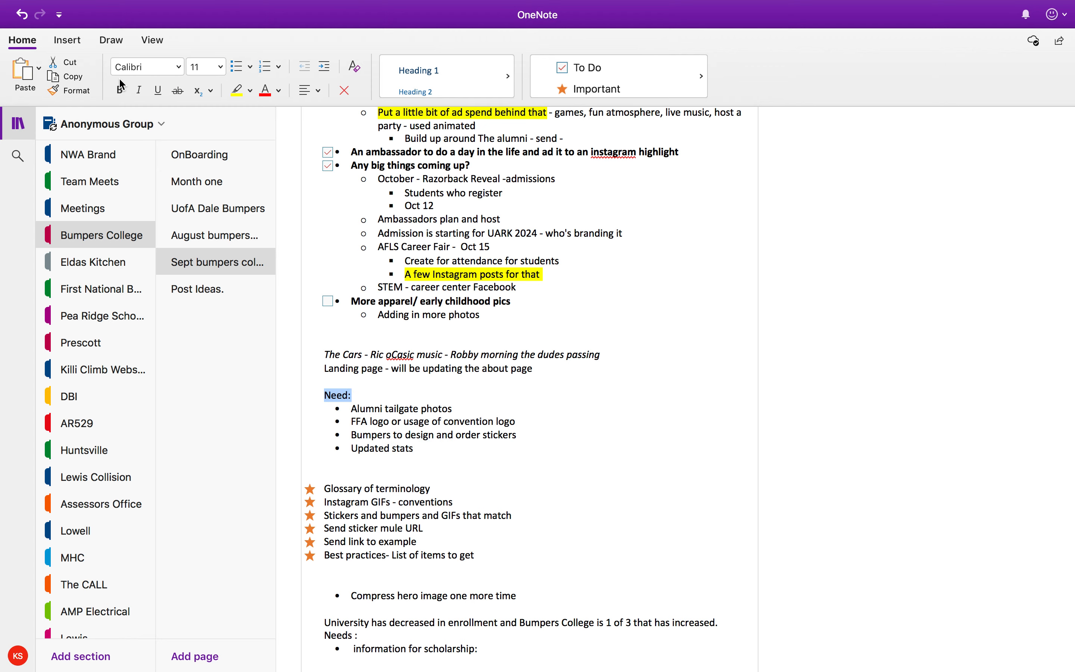
{"action": "left_click", "coordinate": [427, 455]}
{"action": "scroll", "coordinate": [427, 455], "scroll_direction": "up", "scroll_amount": 10}
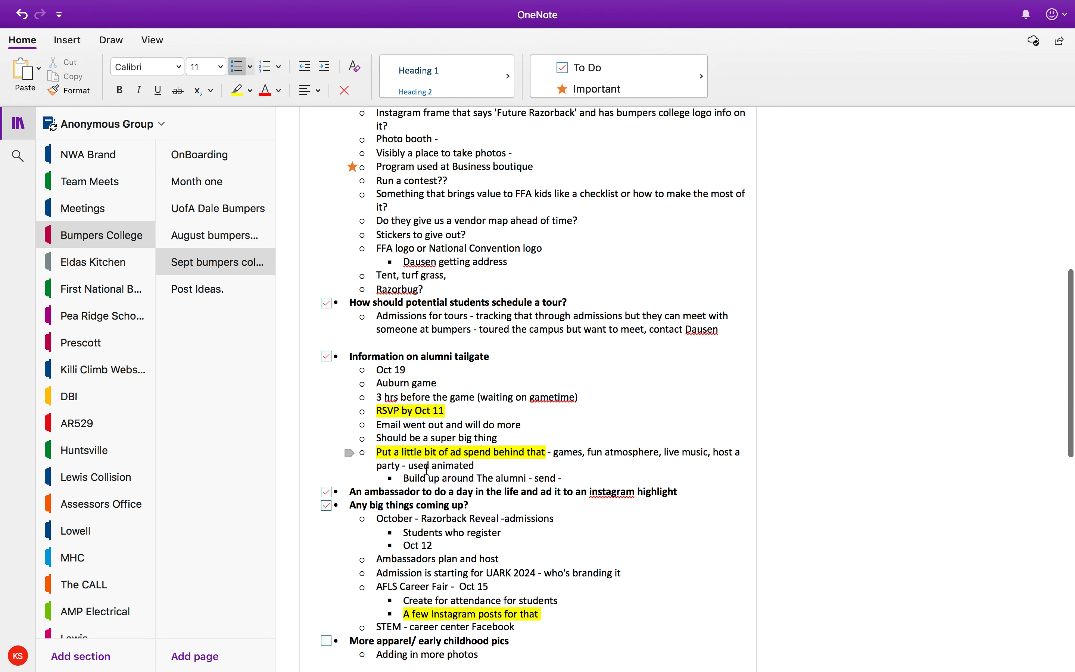